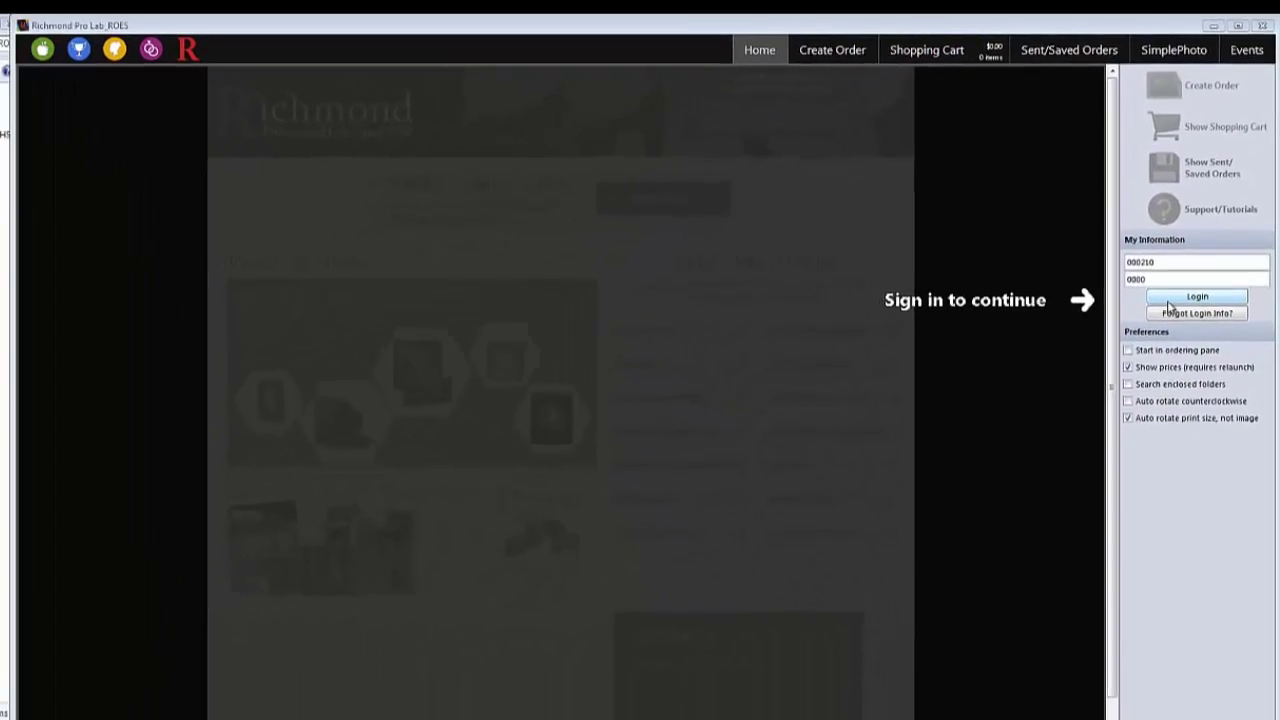
Log in to the lab account with the account number and password already entered.
click(1168, 300)
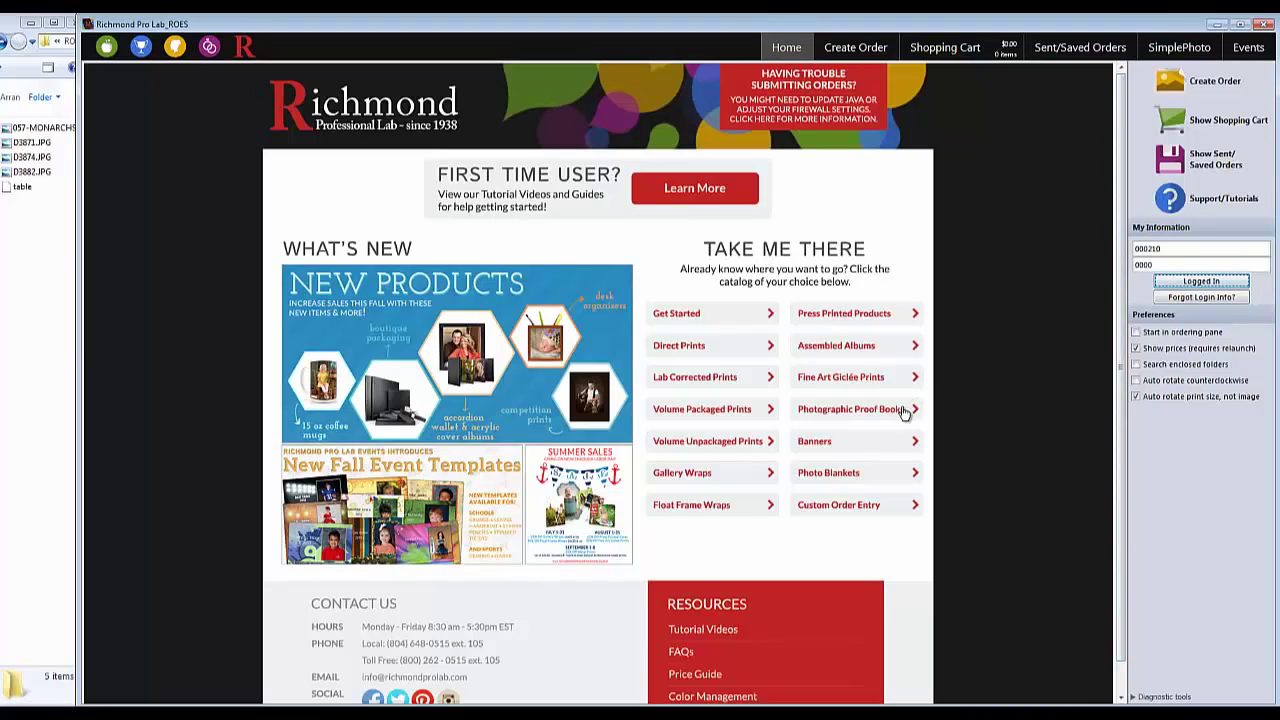
Open the Getting Started Guide and page through it to page 6, Submit Your Order.
click(767, 317)
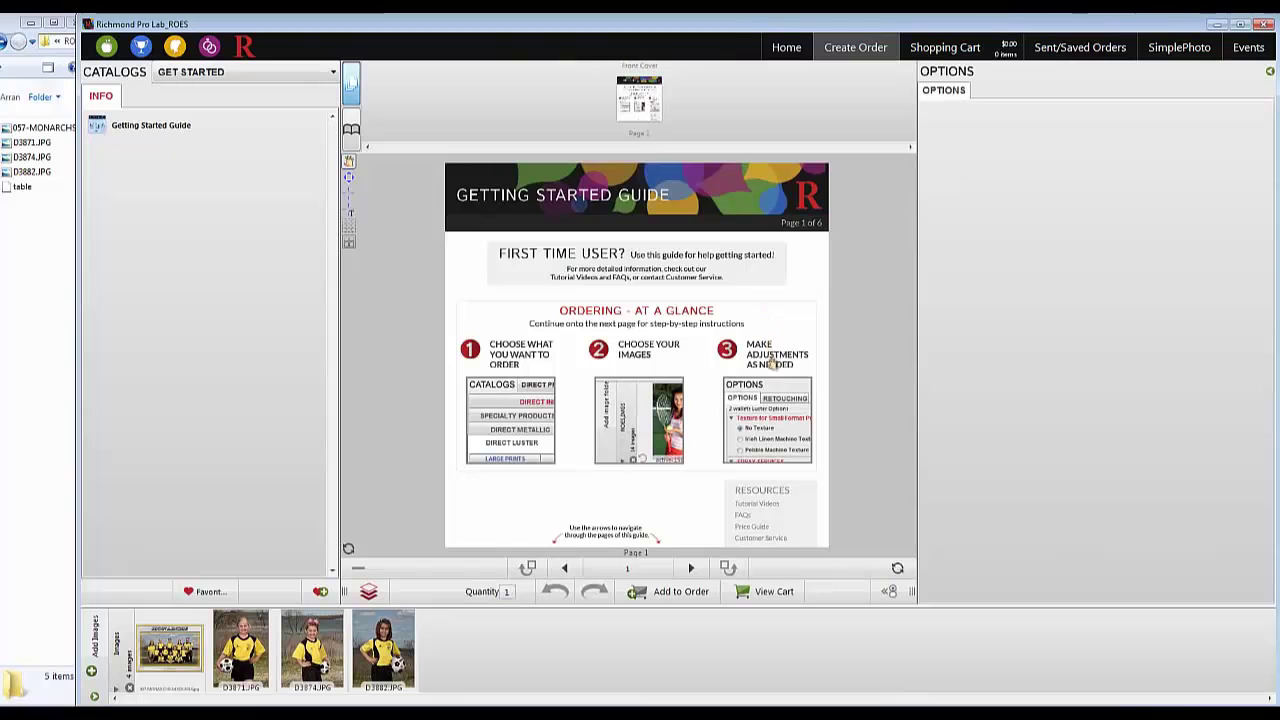
click(691, 568)
click(698, 571)
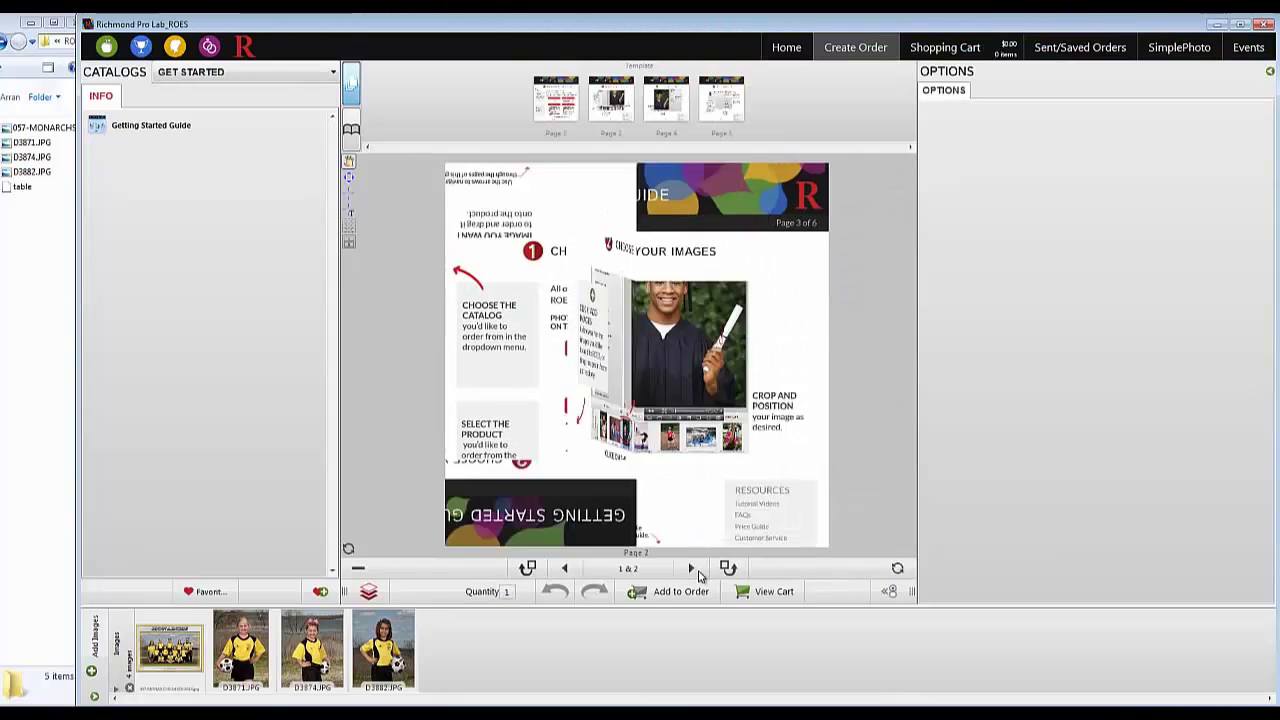
click(691, 568)
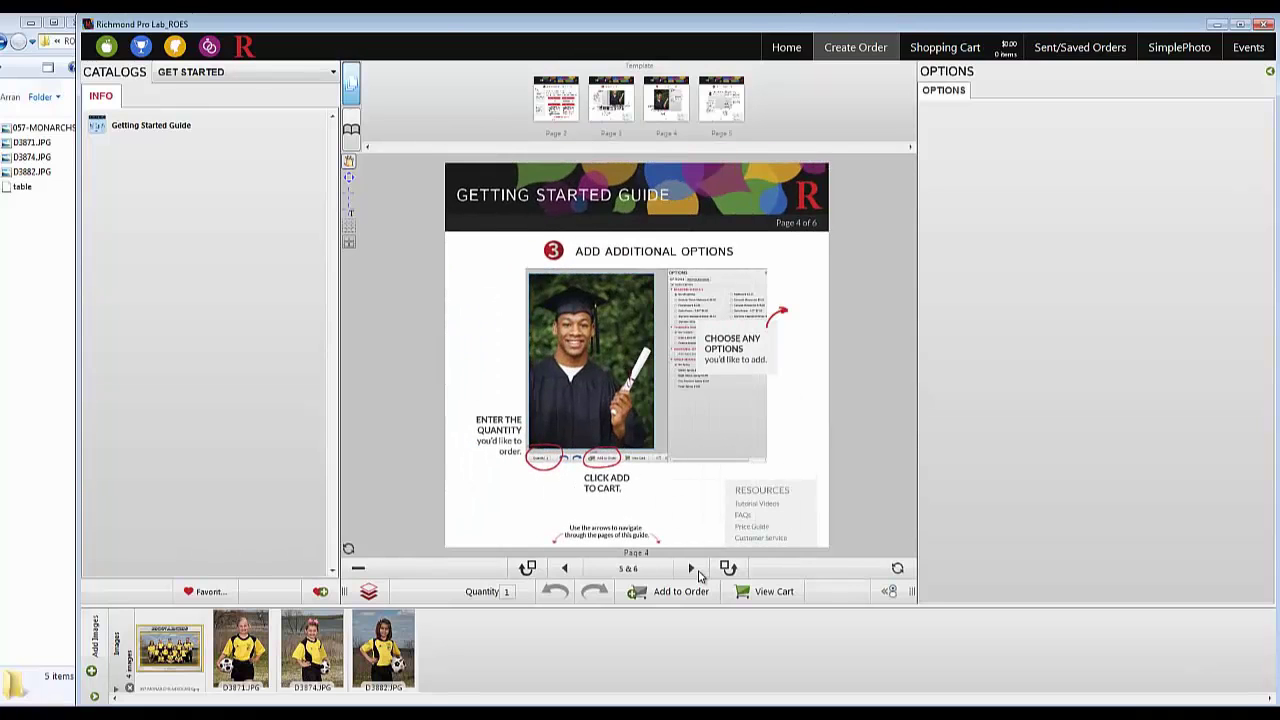
click(691, 568)
click(698, 572)
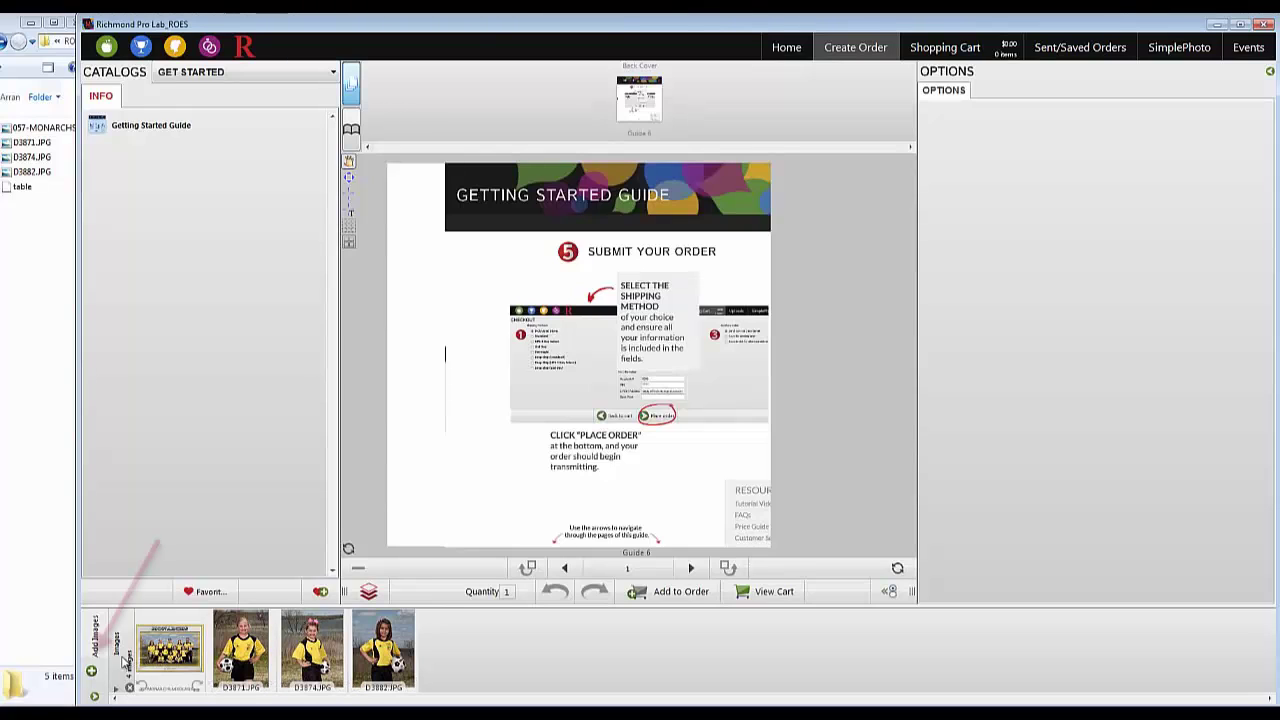
click(91, 672)
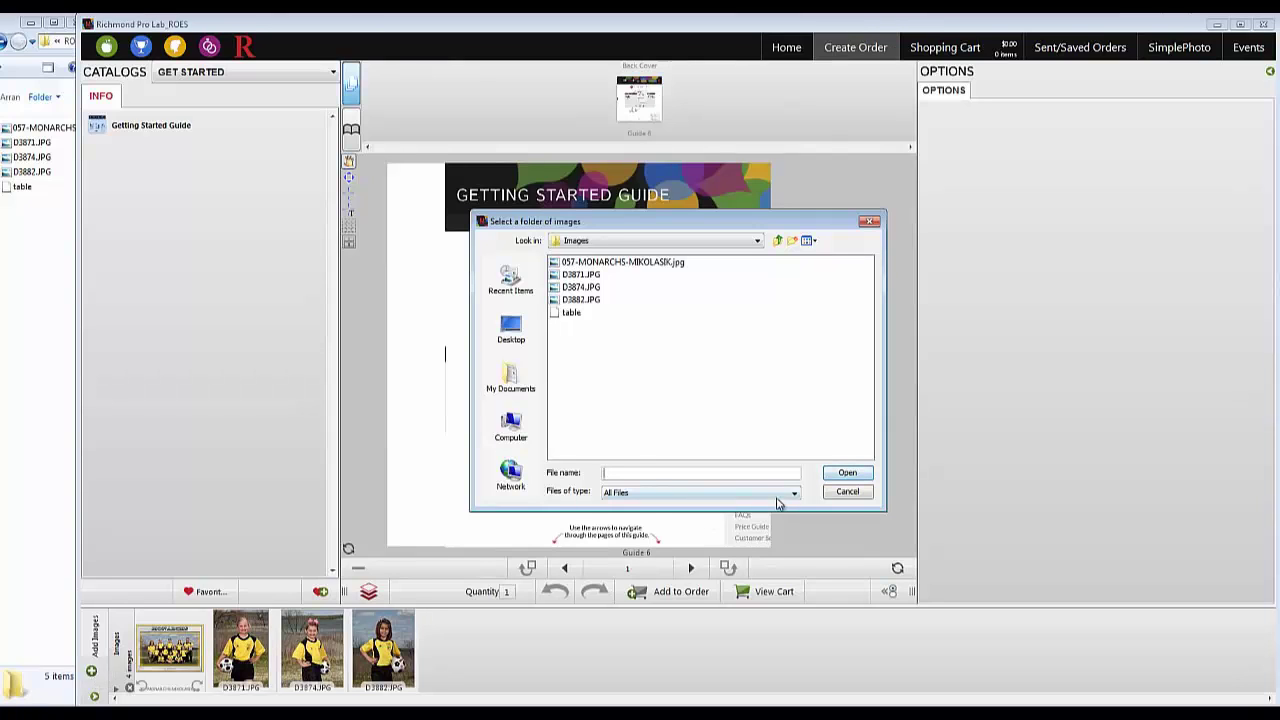
click(847, 491)
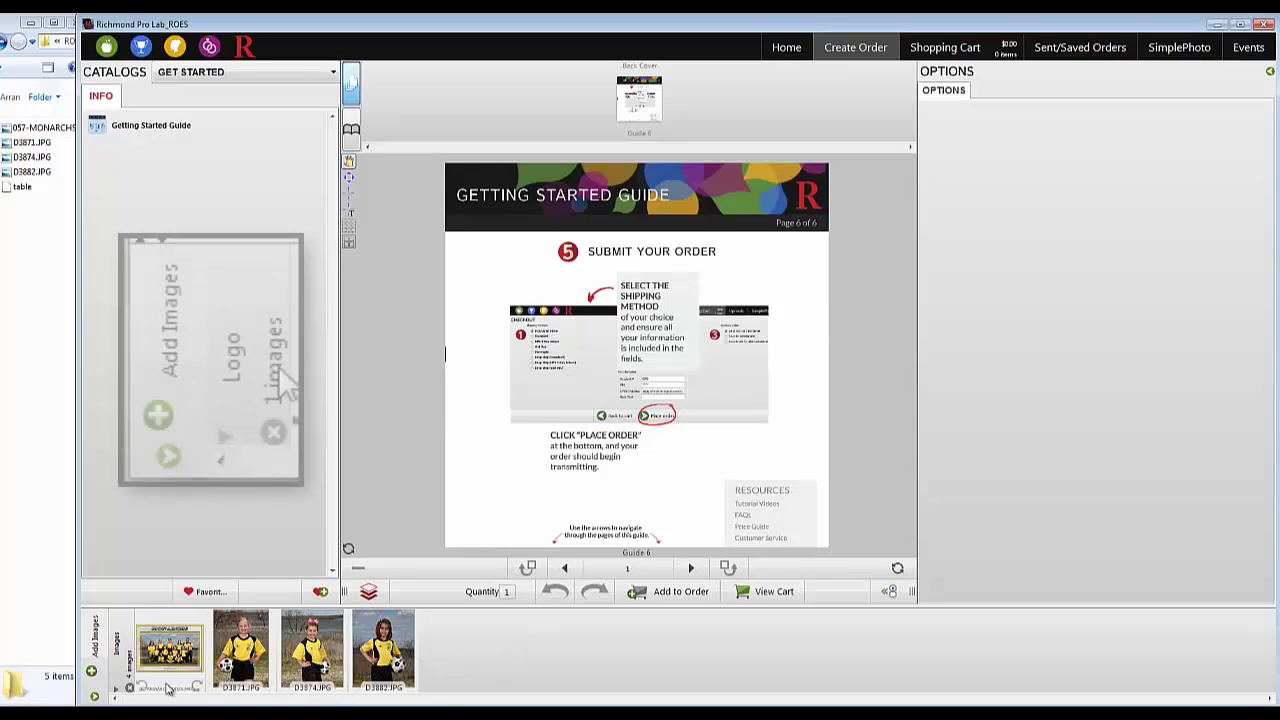
click(94, 696)
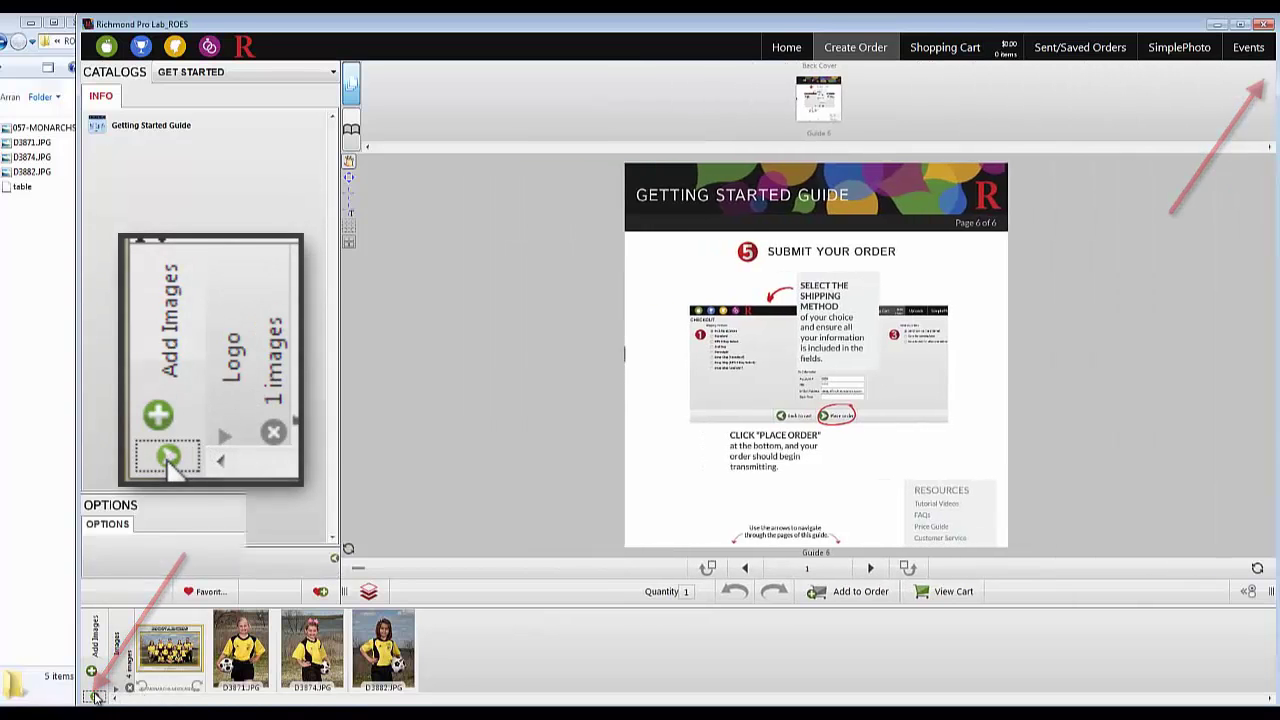
click(94, 696)
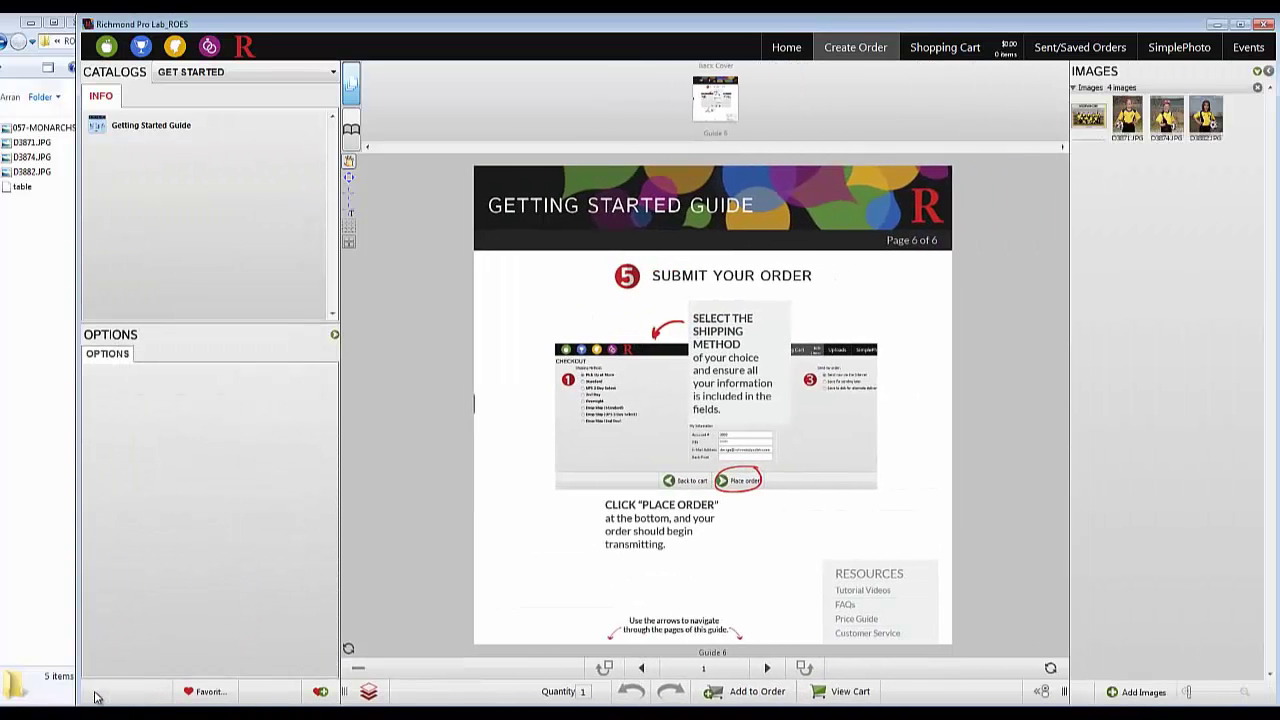
click(334, 337)
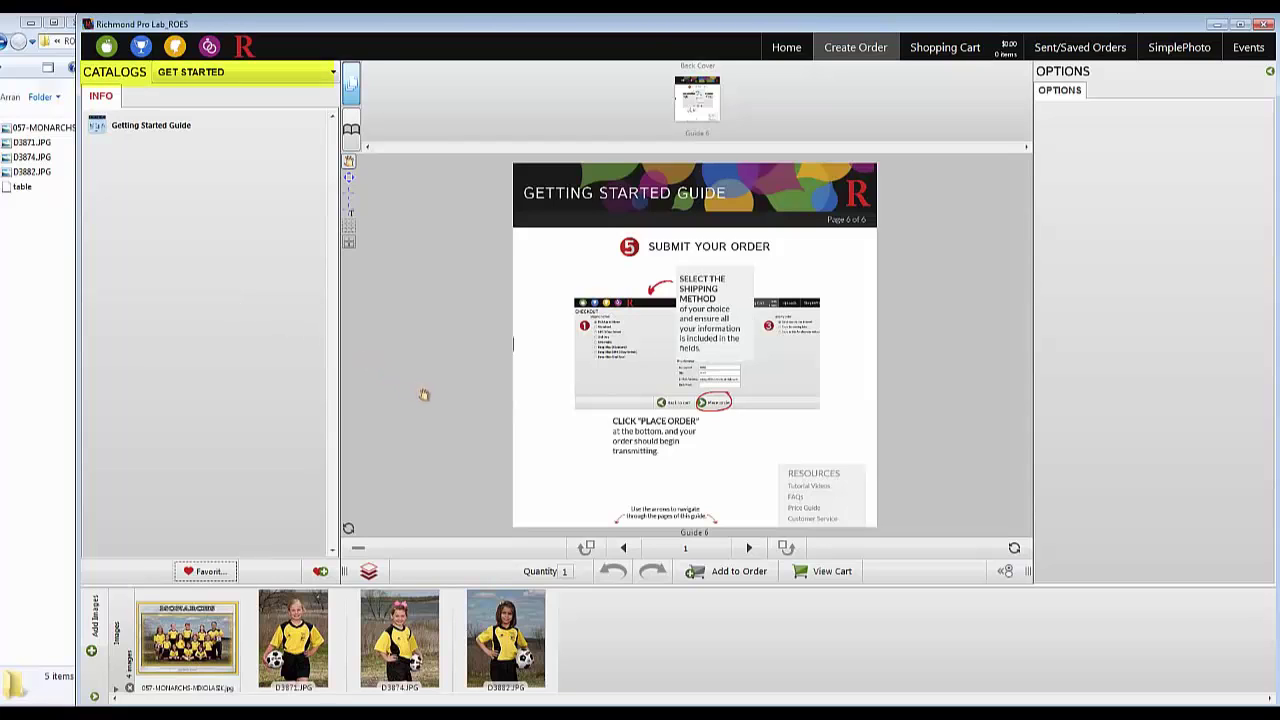
Load the 8x10 Luster $1.30 template from Lab Corrected Prints > Lab Corrected Luster.
click(328, 76)
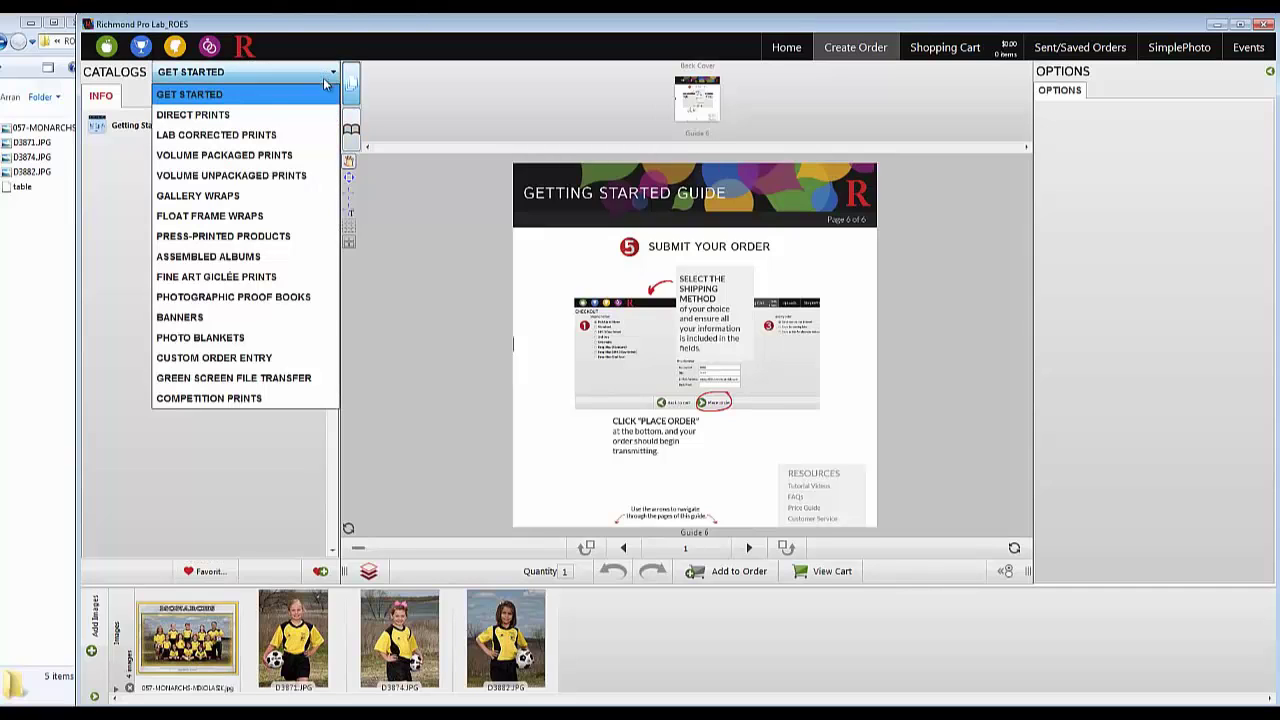
click(310, 138)
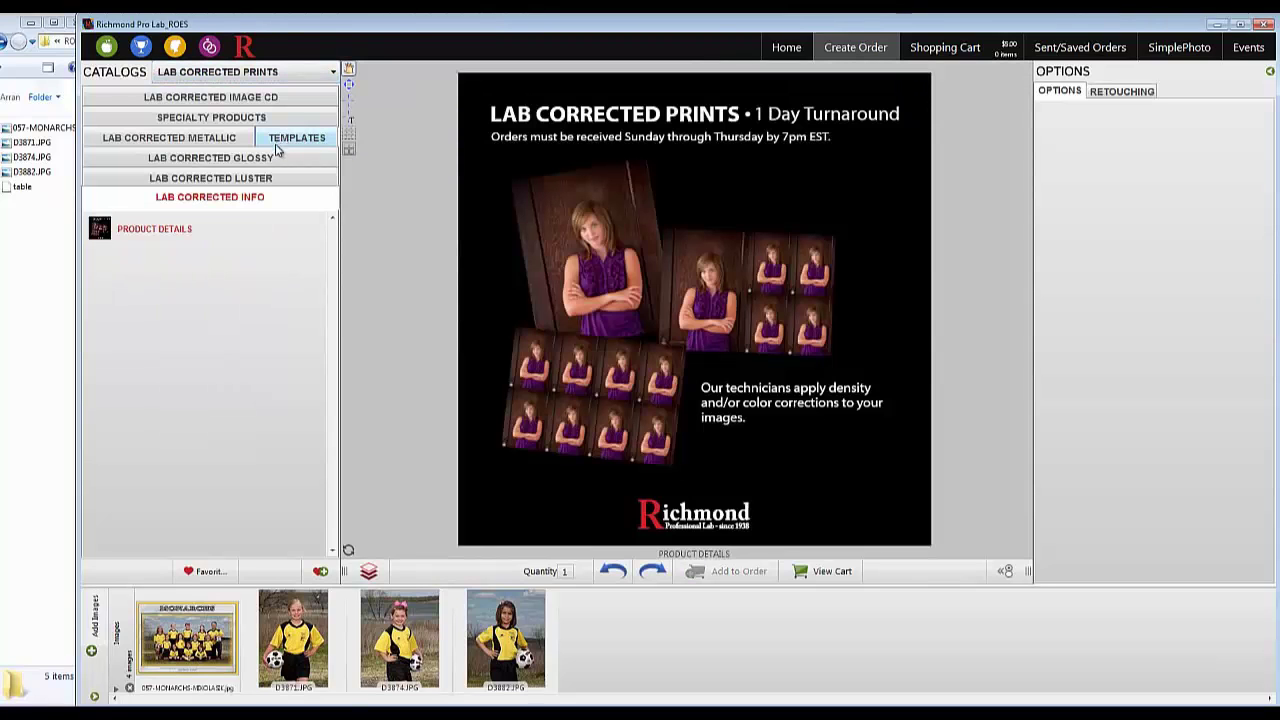
click(255, 178)
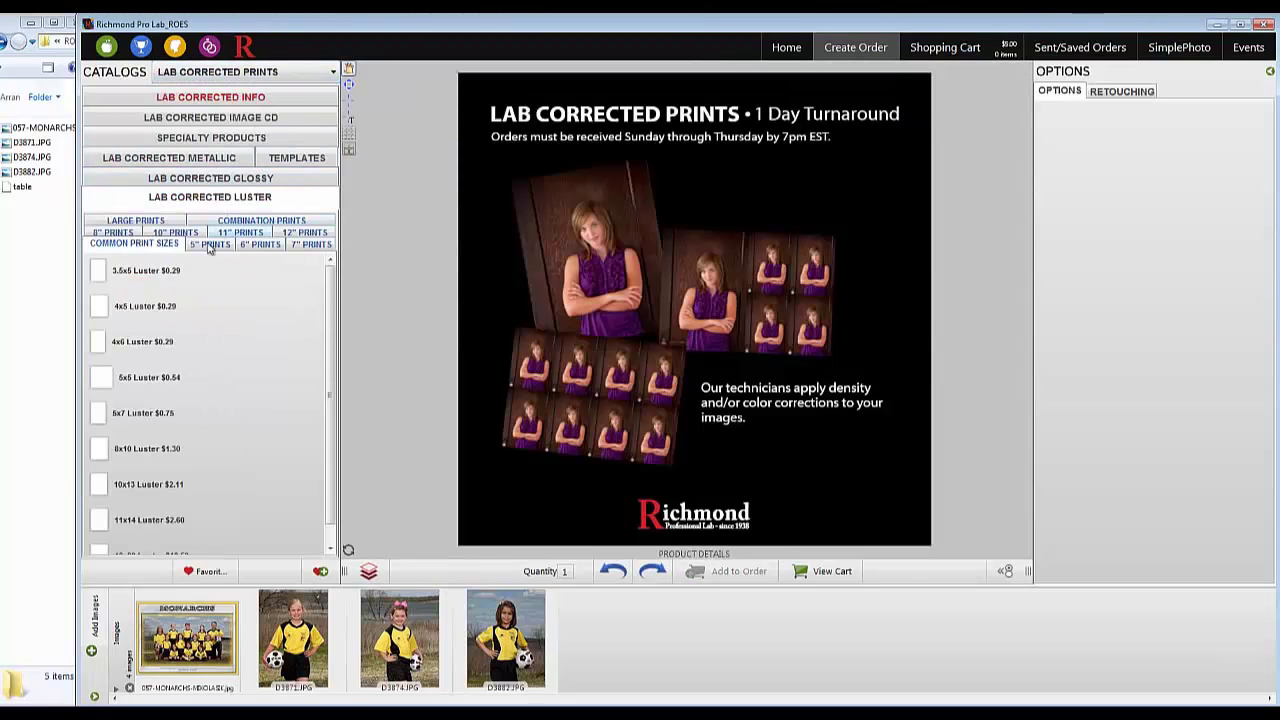
click(146, 455)
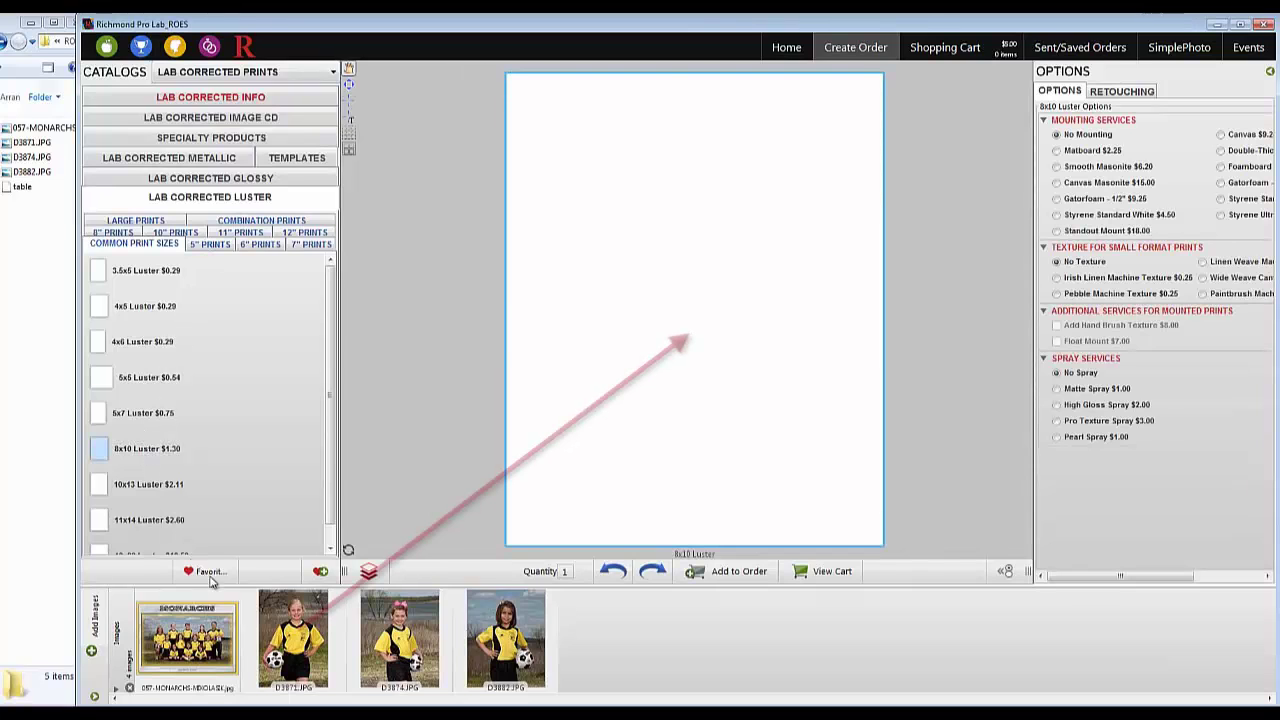
Place photo D3871 on the 8x10 Luster print, mount it on Styrene Ultra Black, and show retouching services.
drag(272, 650, 563, 397)
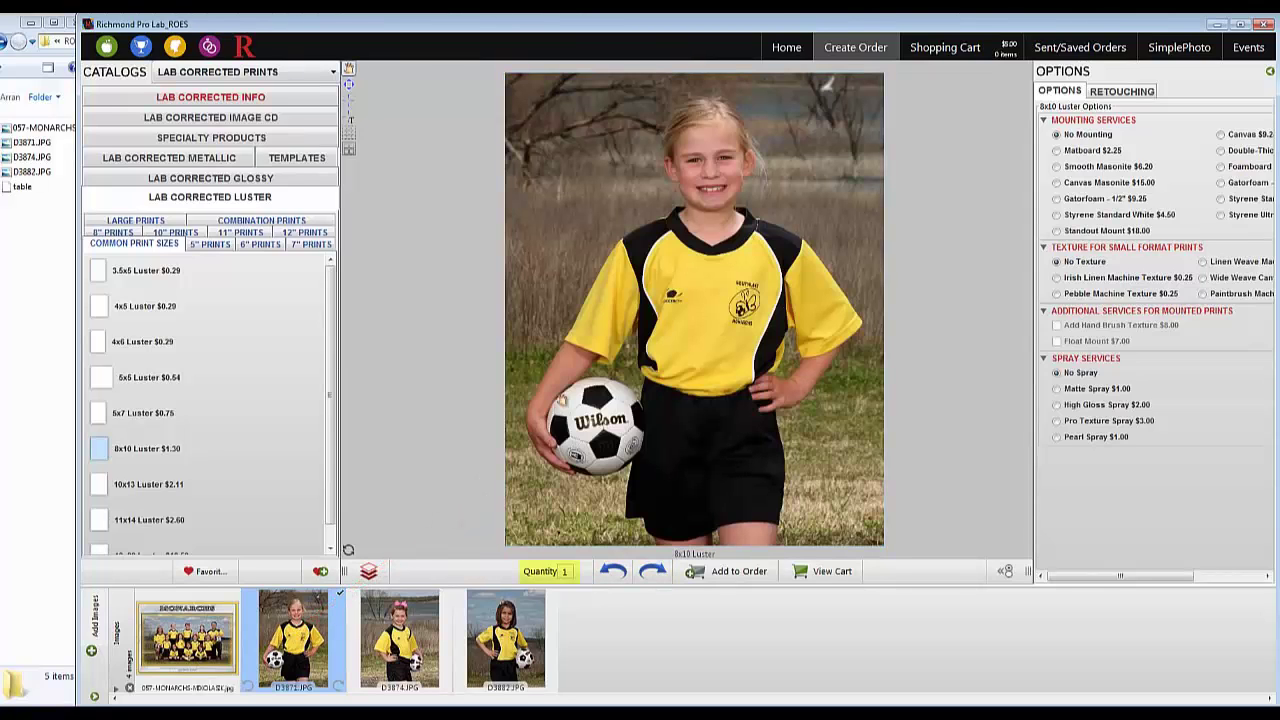
mouse_move(599, 455)
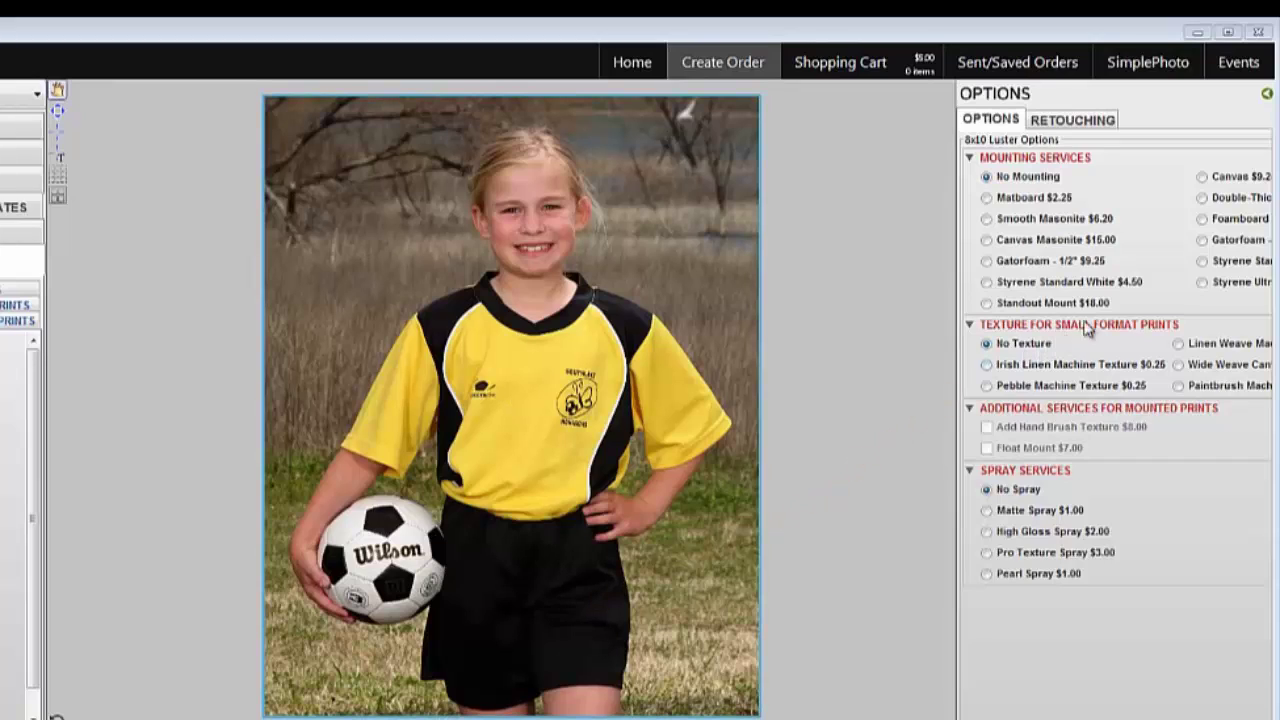
click(1203, 285)
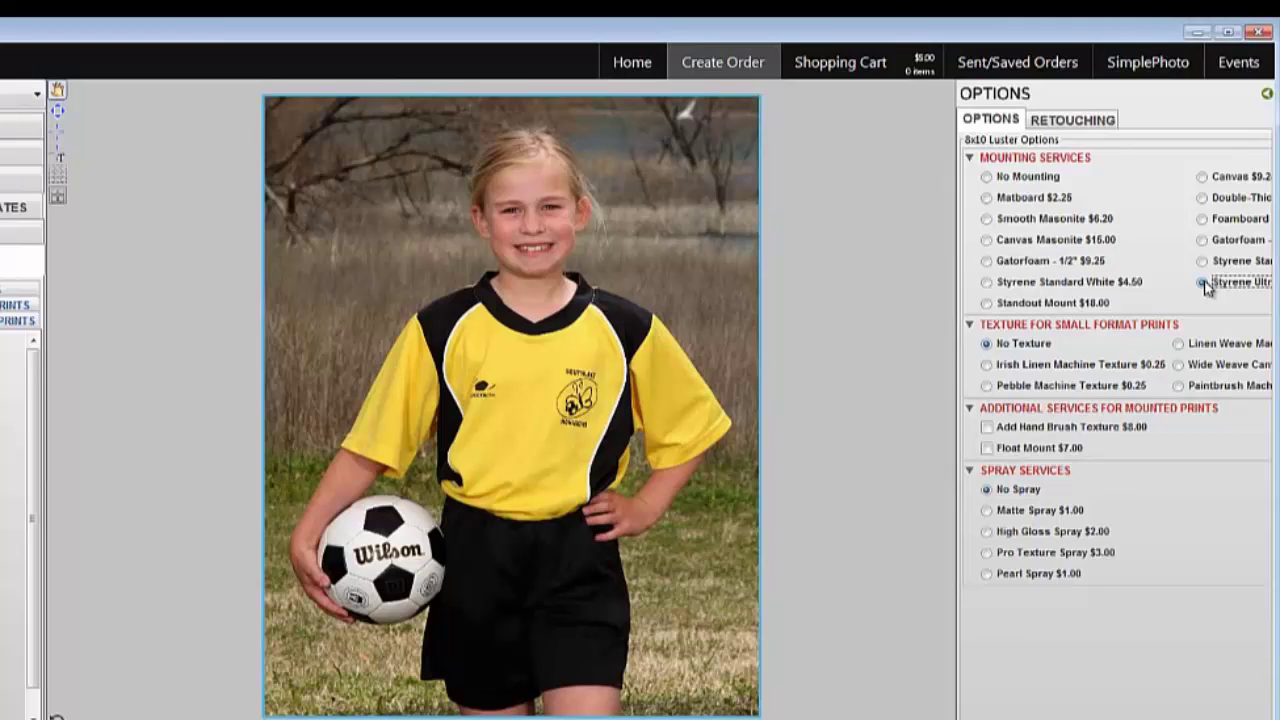
click(1098, 121)
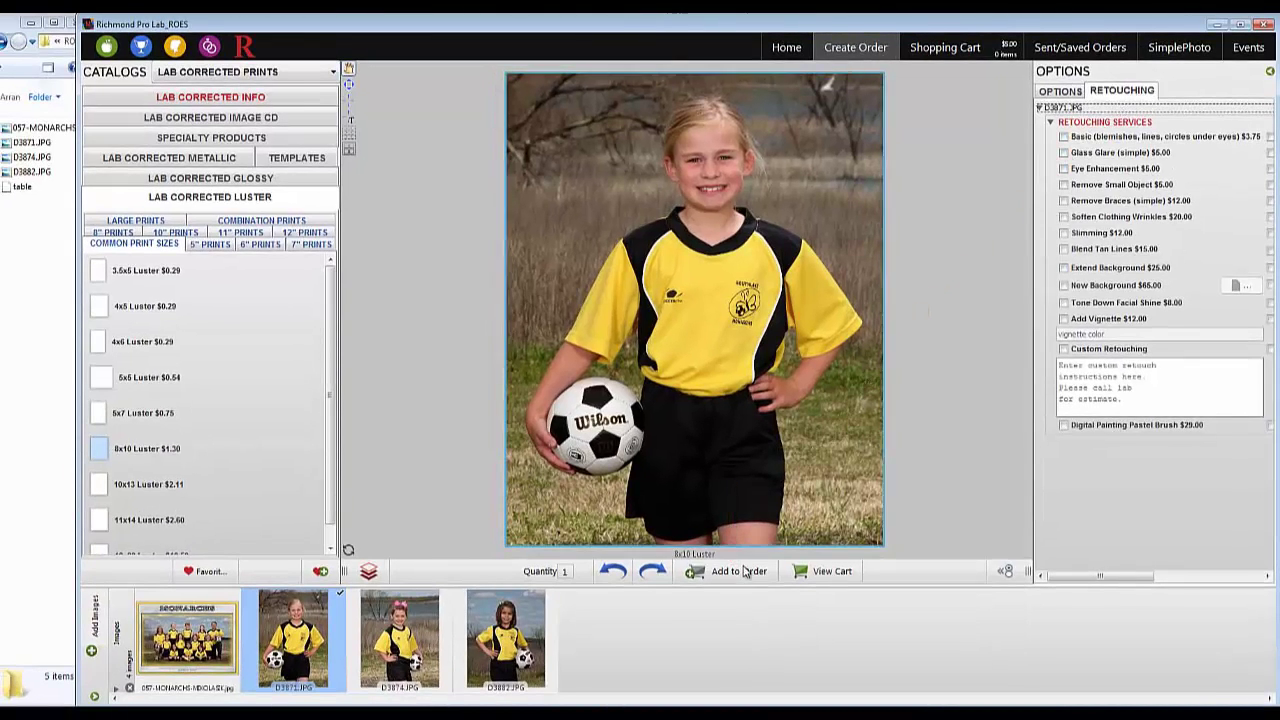
Add the mounted 8x10 print and a 5x7 Luster print of D3871 to the order.
click(740, 571)
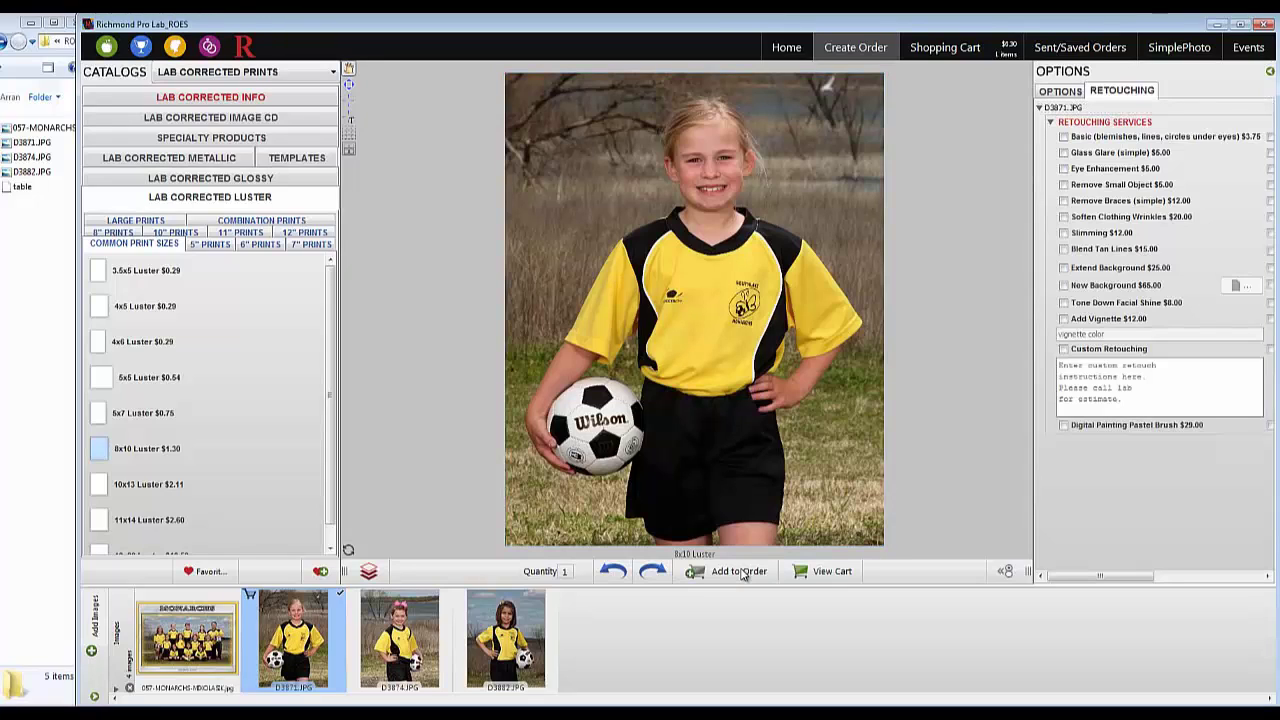
click(130, 413)
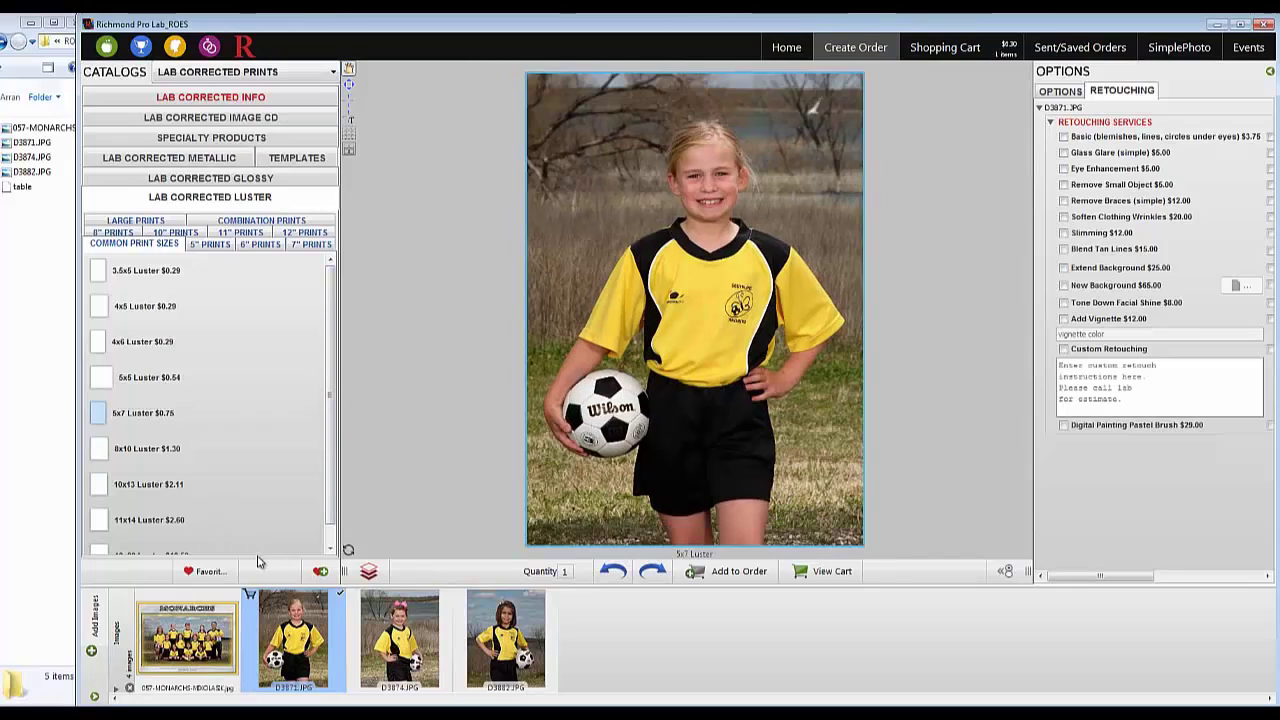
click(713, 572)
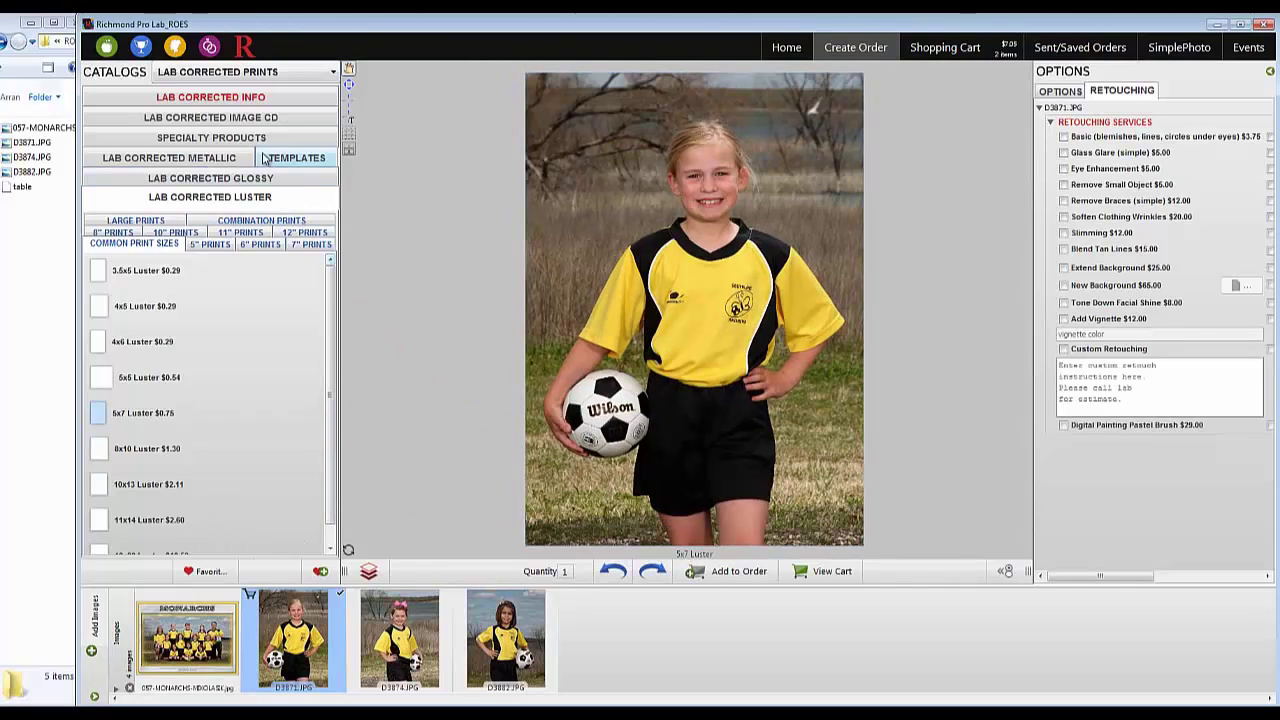
Add a 1.75x2.75 Photo Keychain of D3871 from Specialty Products > Keychains to the order.
click(255, 144)
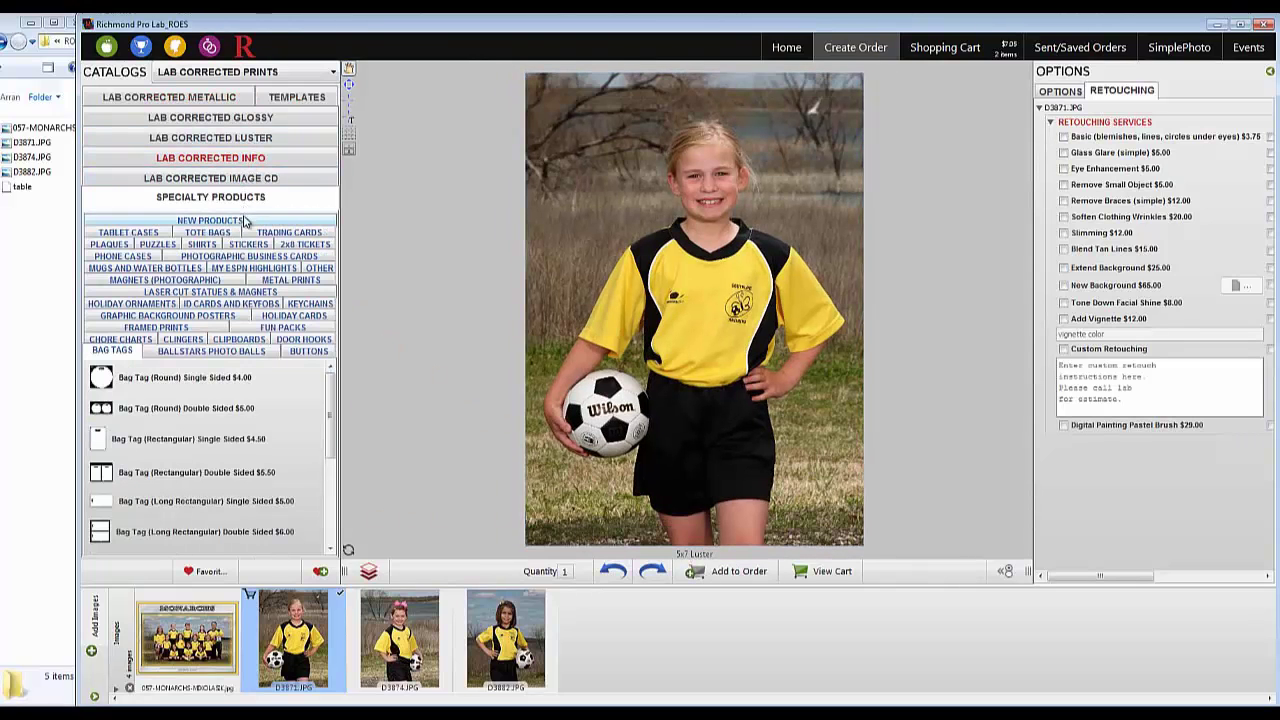
click(288, 302)
scroll(228, 418, down, 5)
click(228, 418)
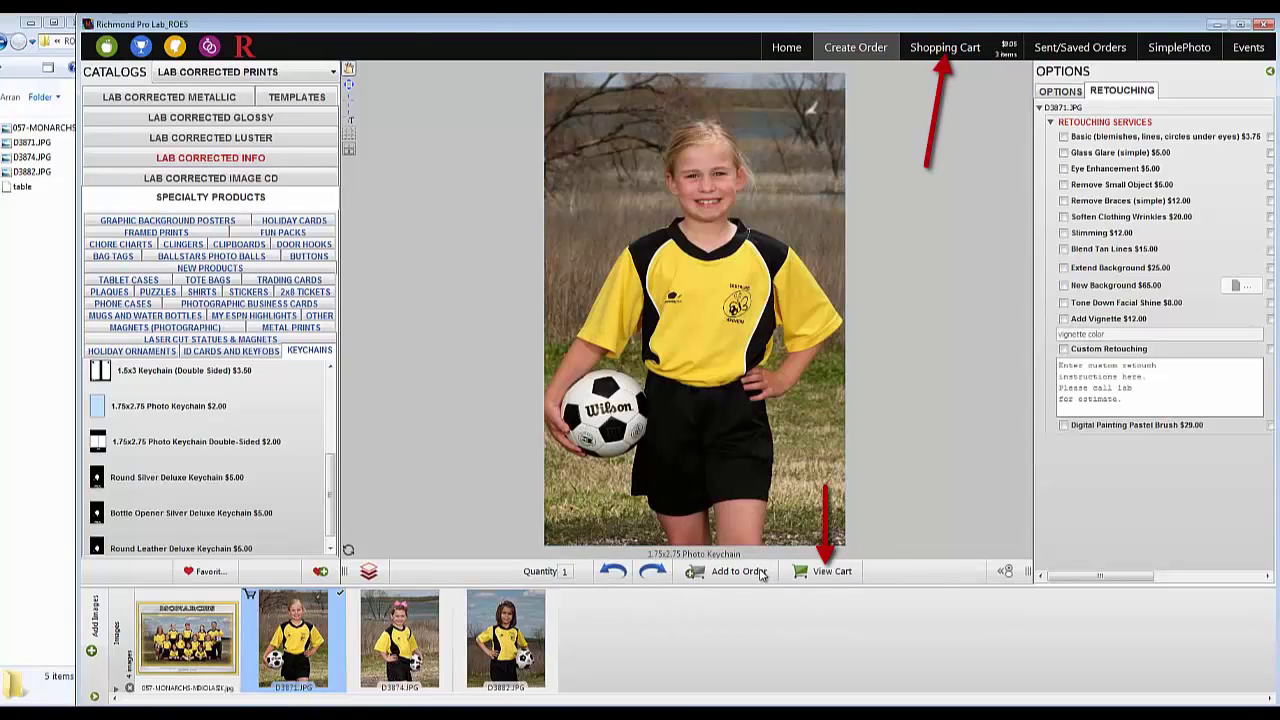
click(762, 571)
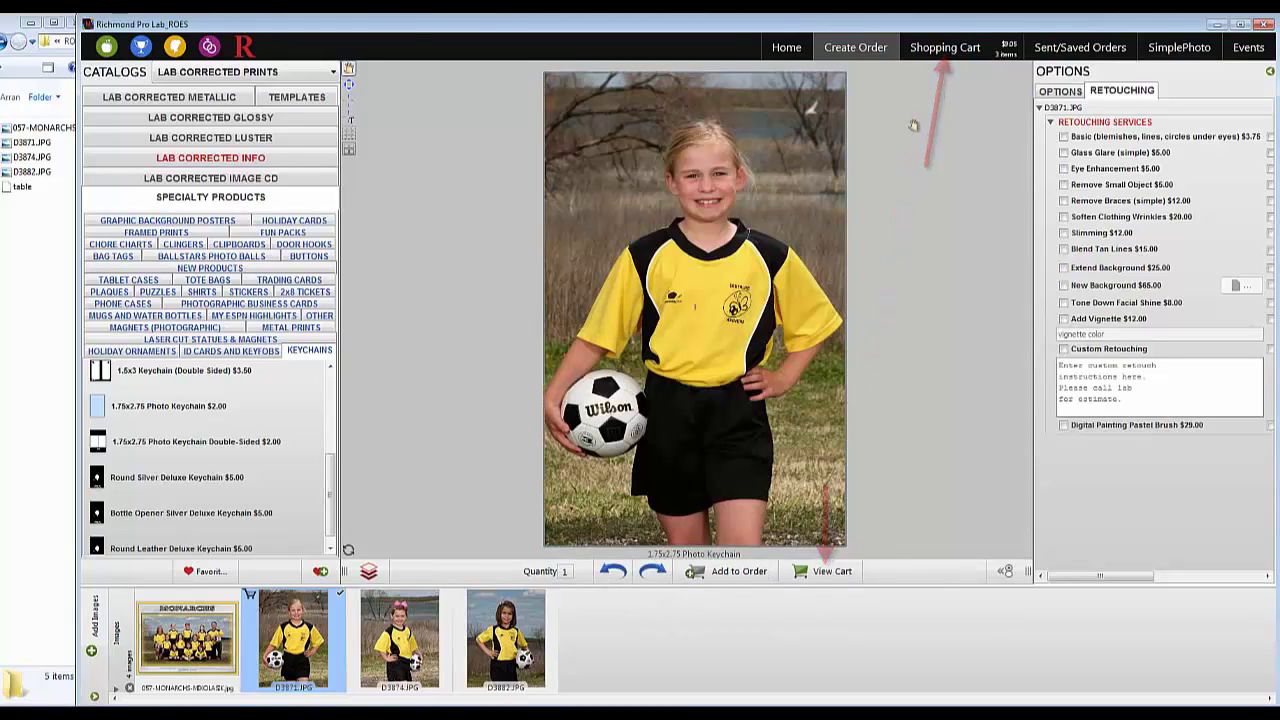
click(937, 57)
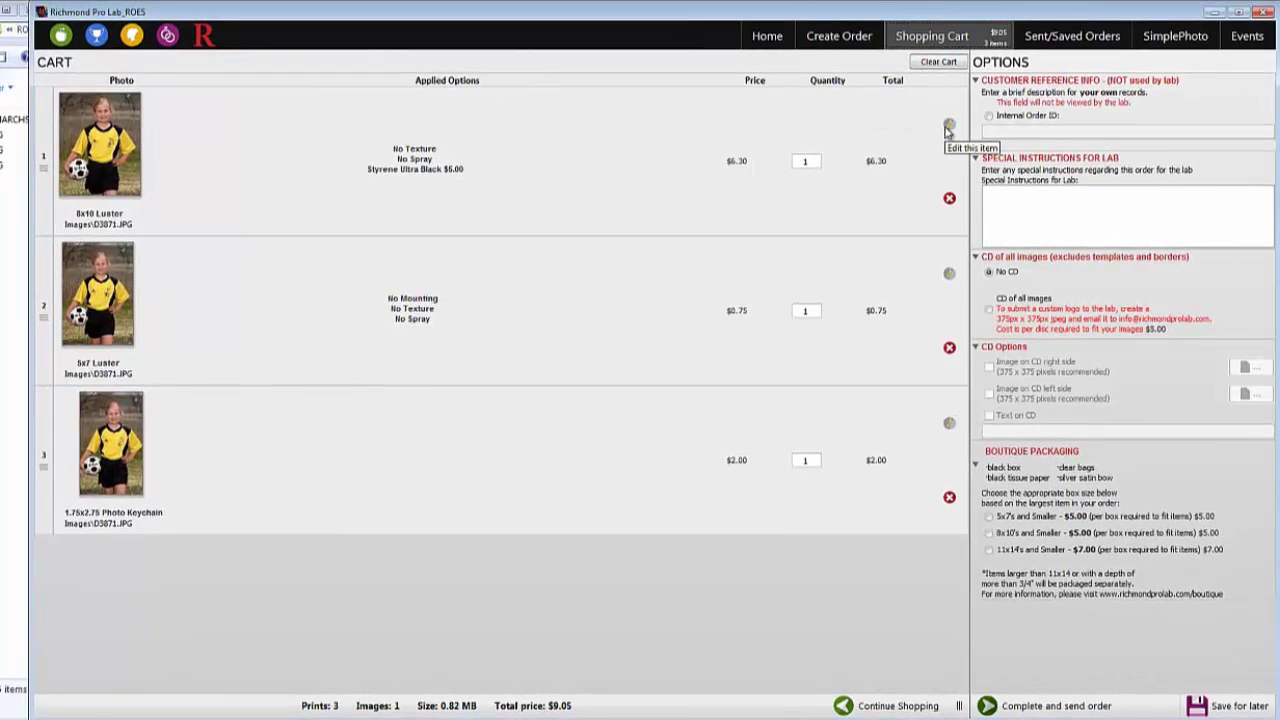
click(949, 127)
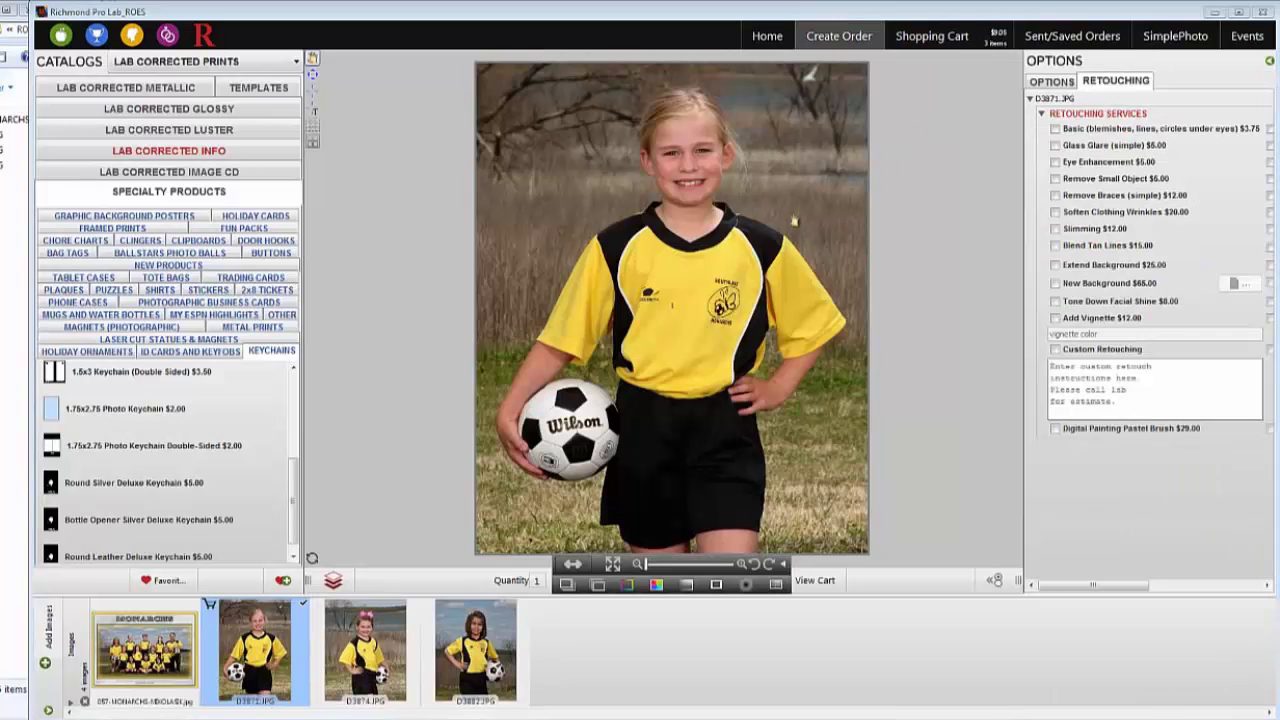
click(718, 581)
click(808, 580)
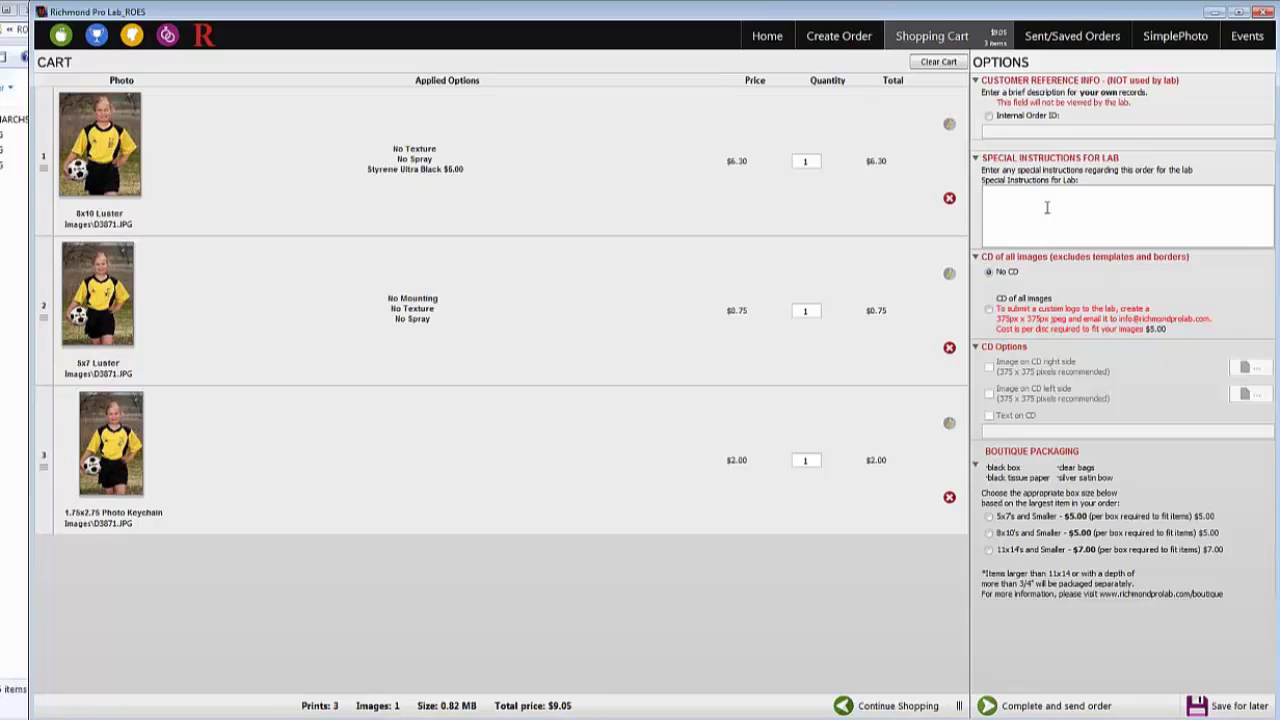
Type a character in Special Instructions for Lab, then delete it to leave the field empty.
text(-)
key(BackSpace)
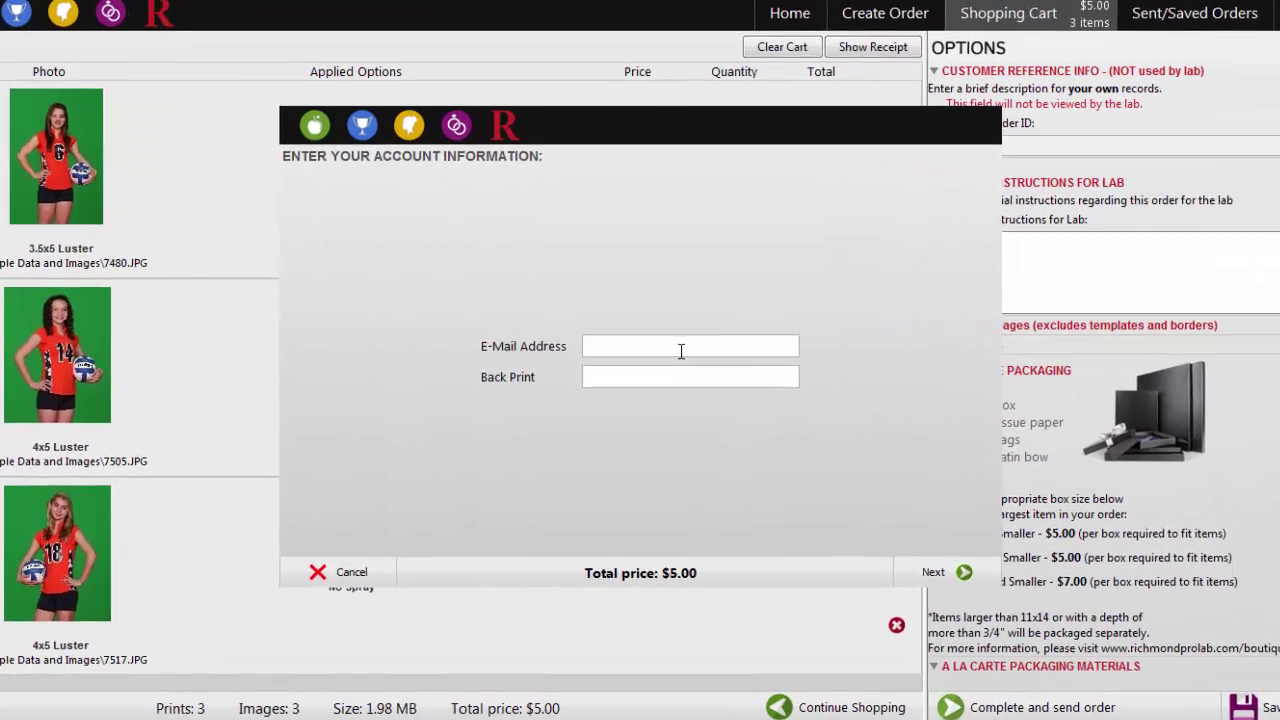
Enter the account e-mail address and set the back print text to 'Back Print Studio Copyright'.
click(680, 351)
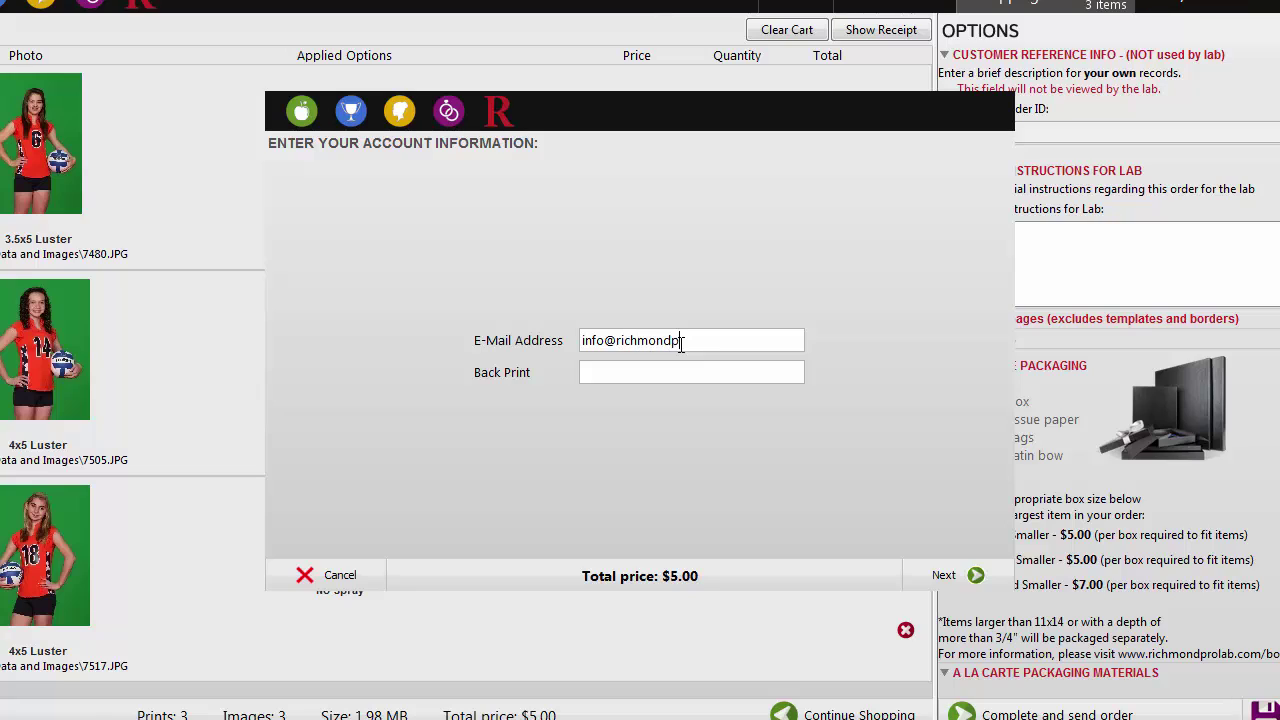
key(Tab)
text(Back Print)
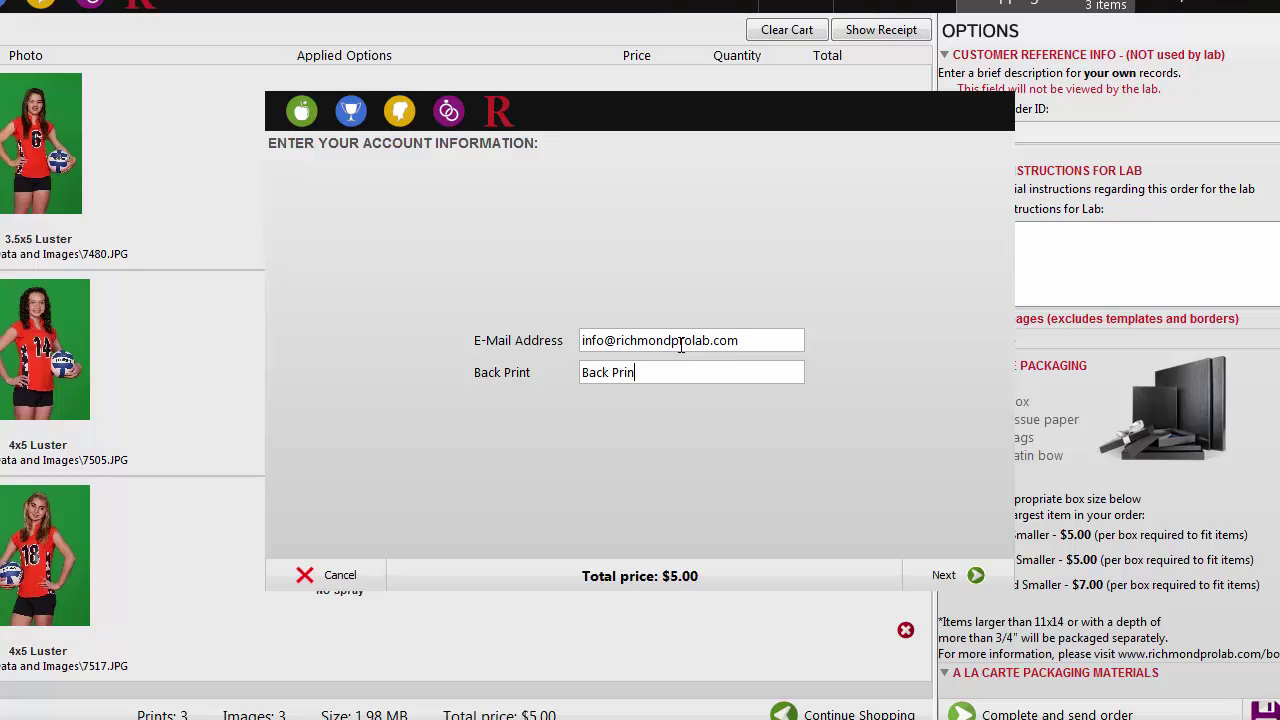
text( Studio Copyright)
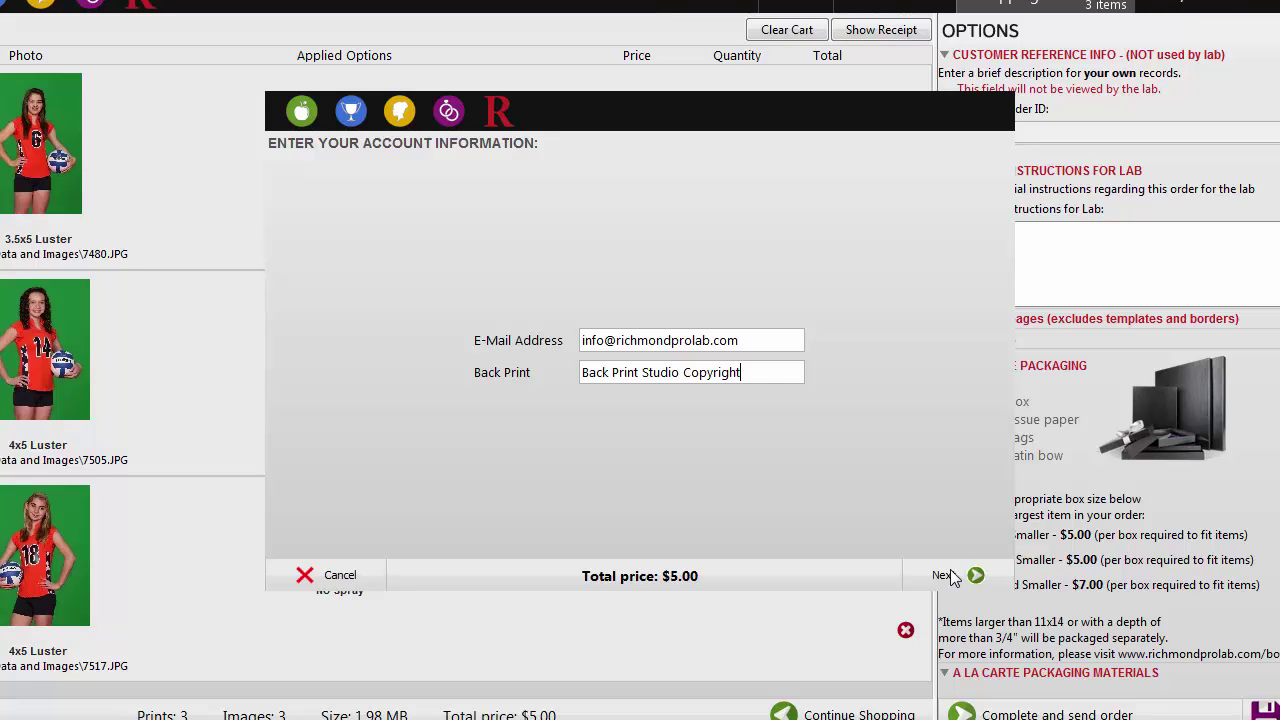
Choose Economy shipping and reach the submission step with 'Send now via the Internet' selected.
click(951, 570)
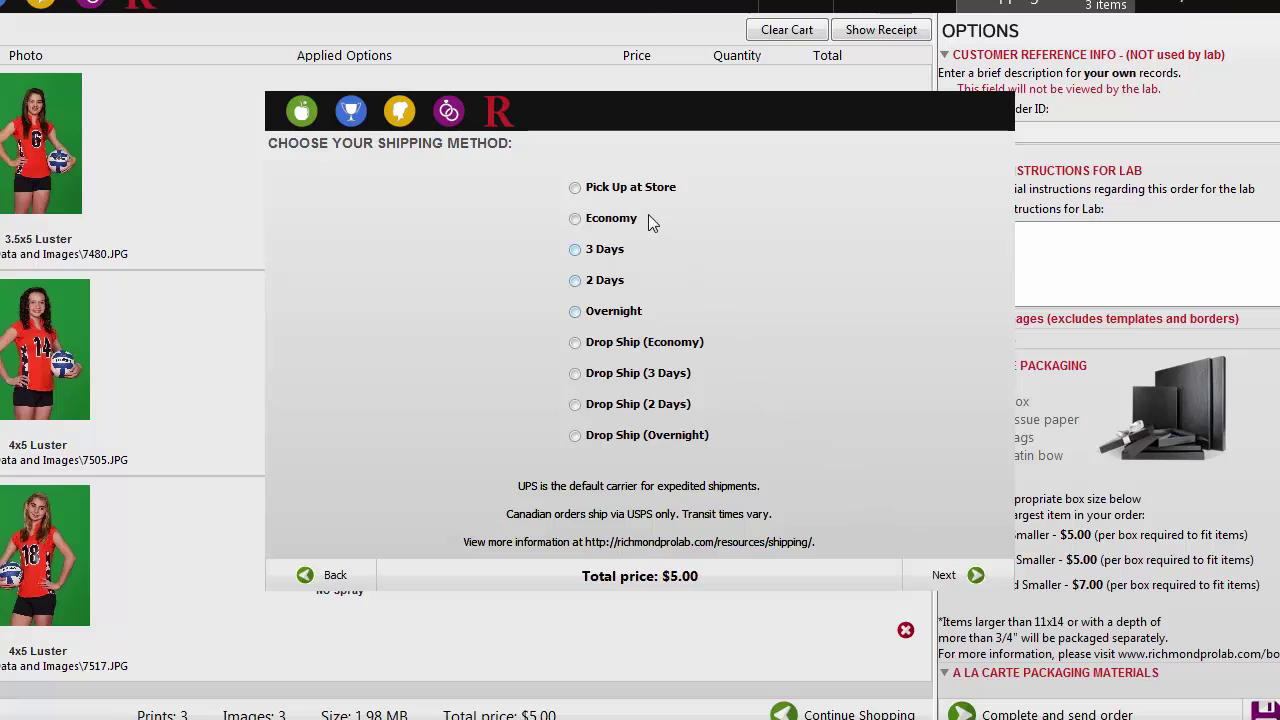
click(612, 228)
click(964, 578)
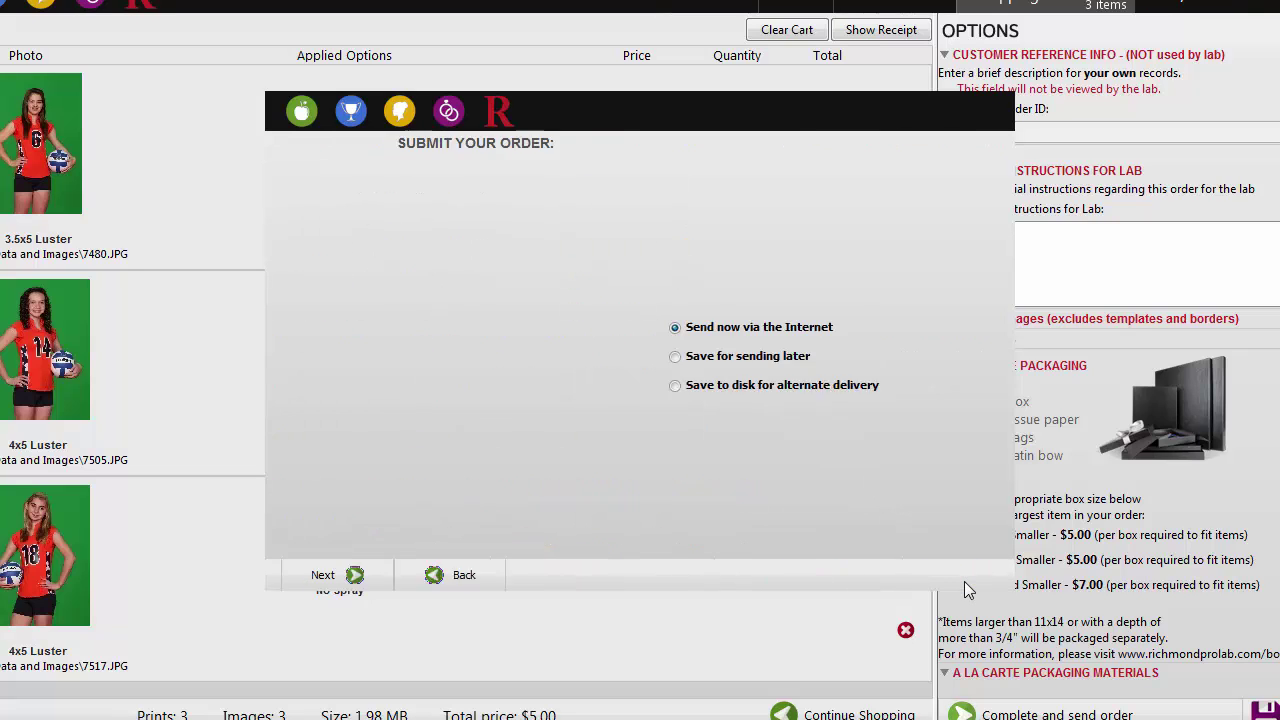